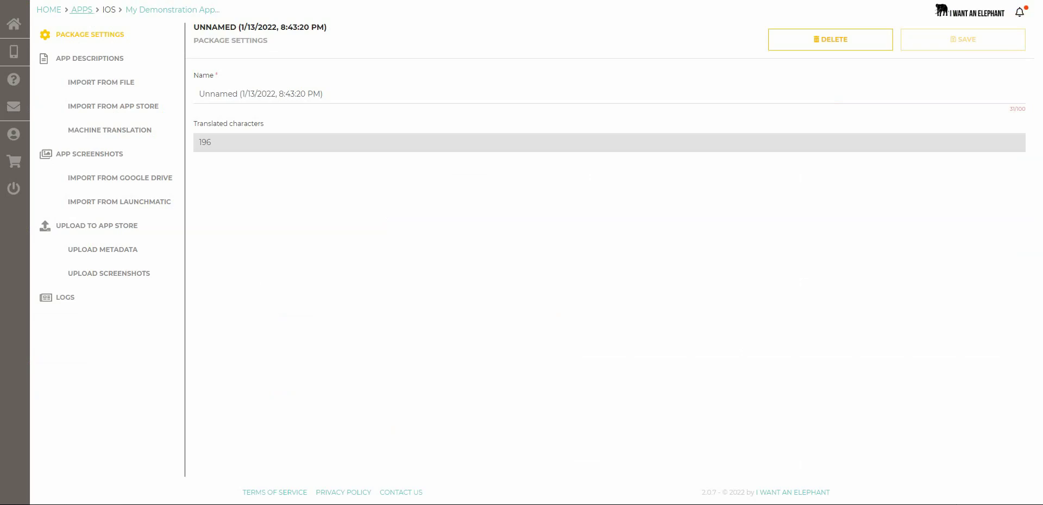
Open the file import for app descriptions and reset the previously imported data
left_click(96, 83)
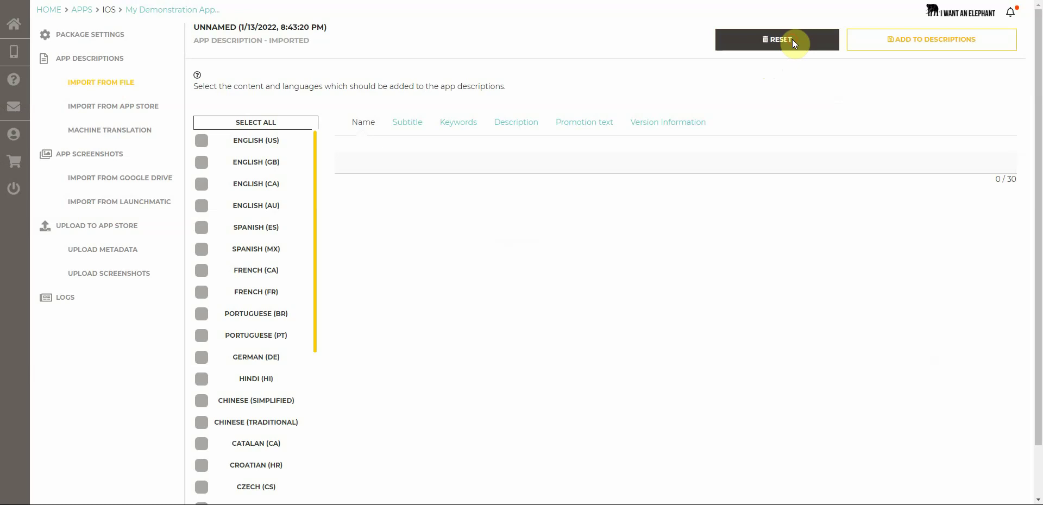
left_click(782, 39)
left_click(472, 296)
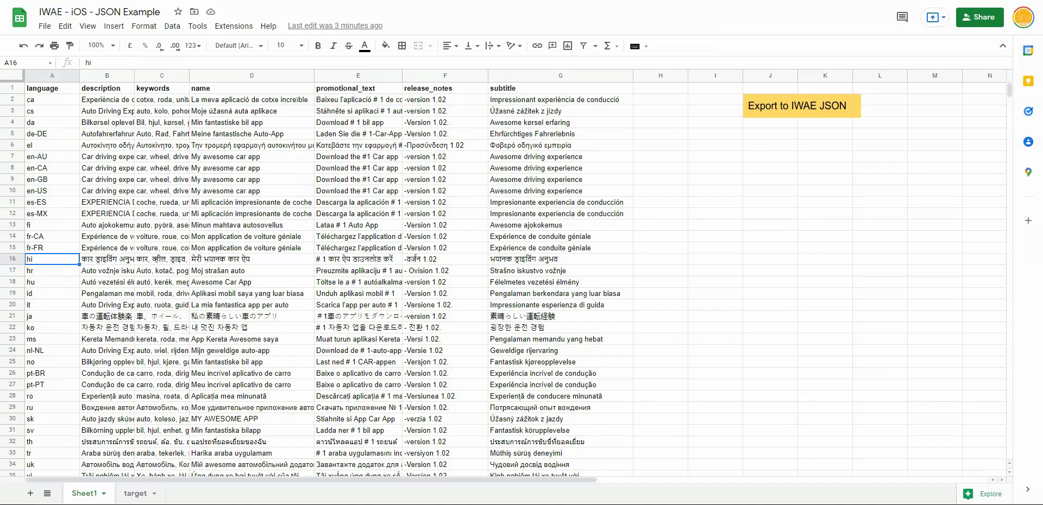
In the Google Sheets iOS JSON example, run Export to IWAE JSON and inspect the JSON result through to its last entry
left_click(776, 105)
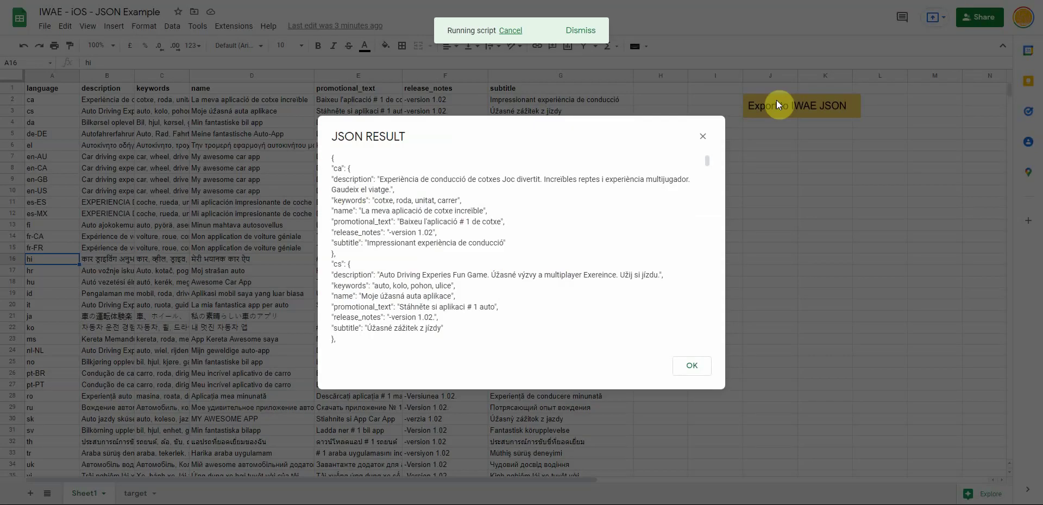
left_click_drag(712, 158, 690, 339)
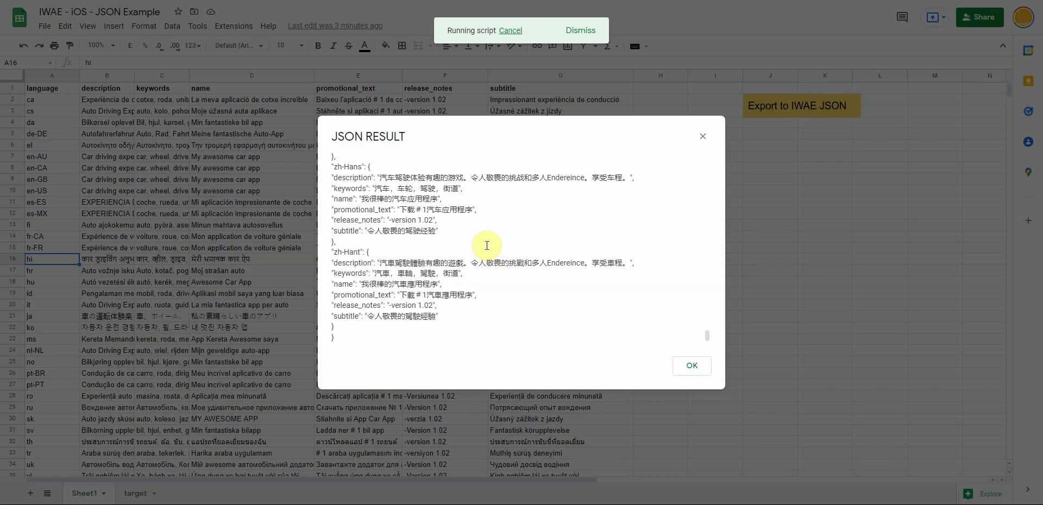
left_click_drag(405, 189, 431, 281)
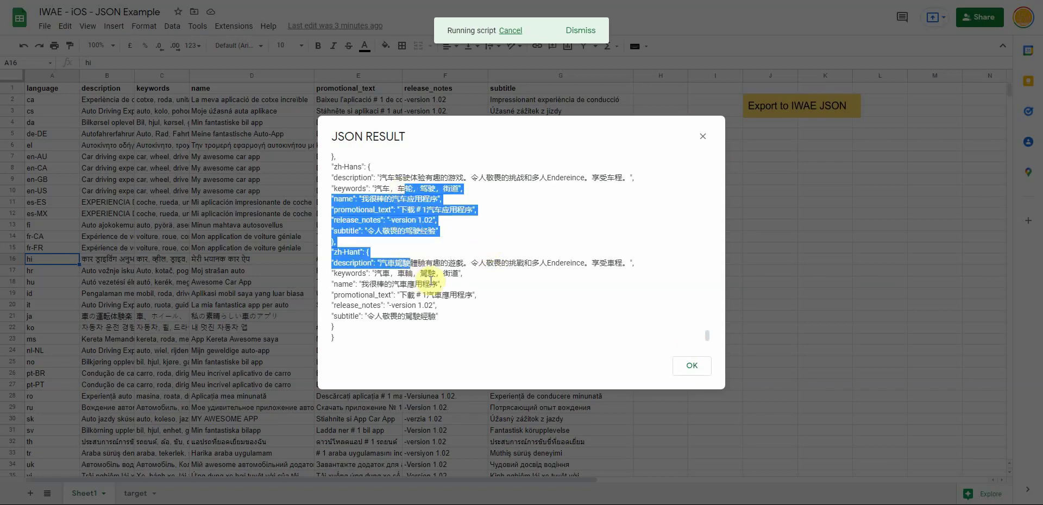
Switch back to App Store Manager and review the English (GB) subtitle, keywords and description in the app descriptions
left_click(243, 4)
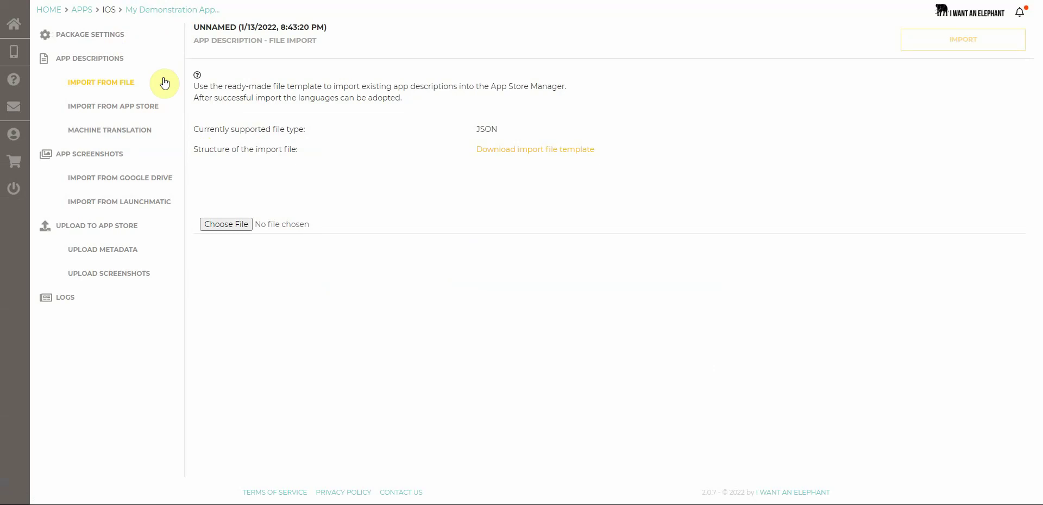
left_click(91, 58)
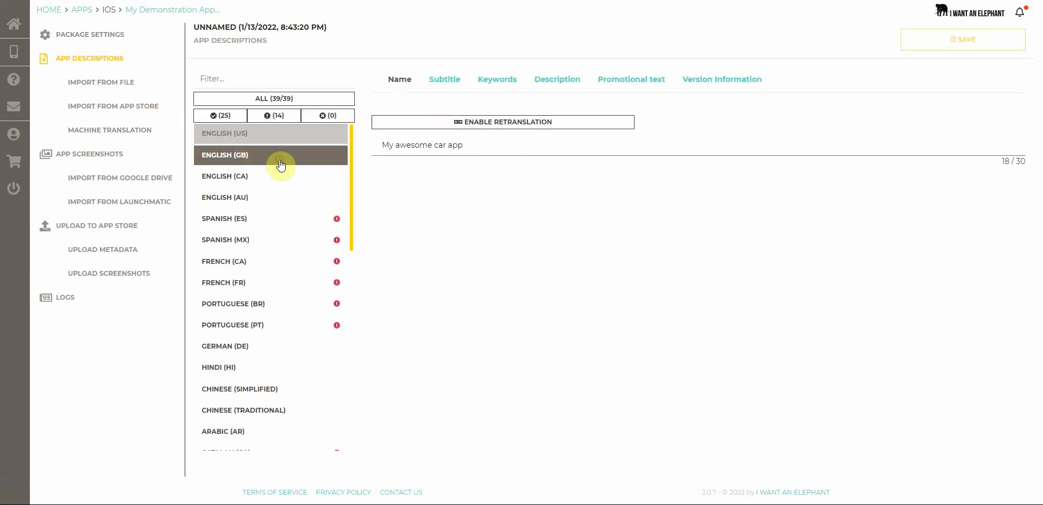
left_click(444, 79)
left_click(485, 79)
left_click(494, 140)
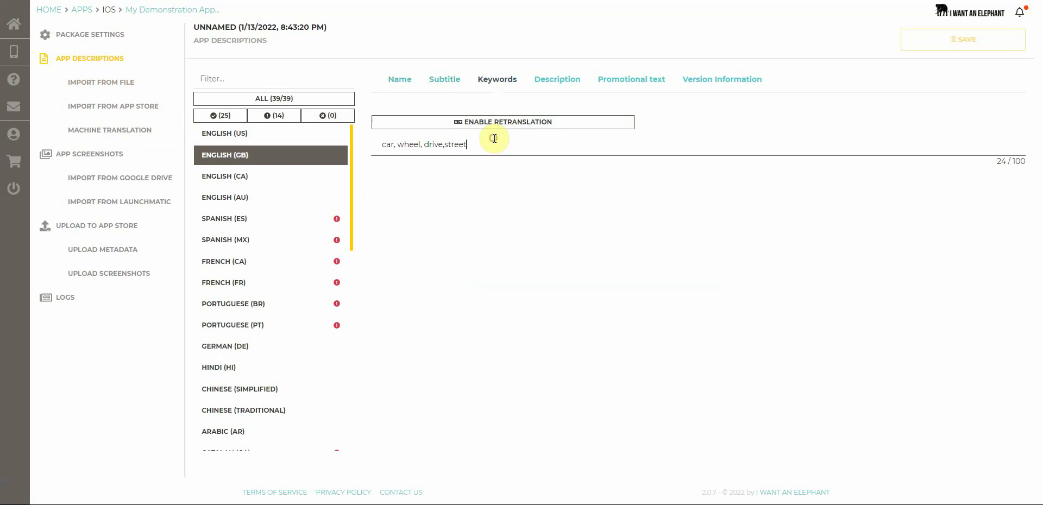
left_click(559, 81)
left_click(492, 171)
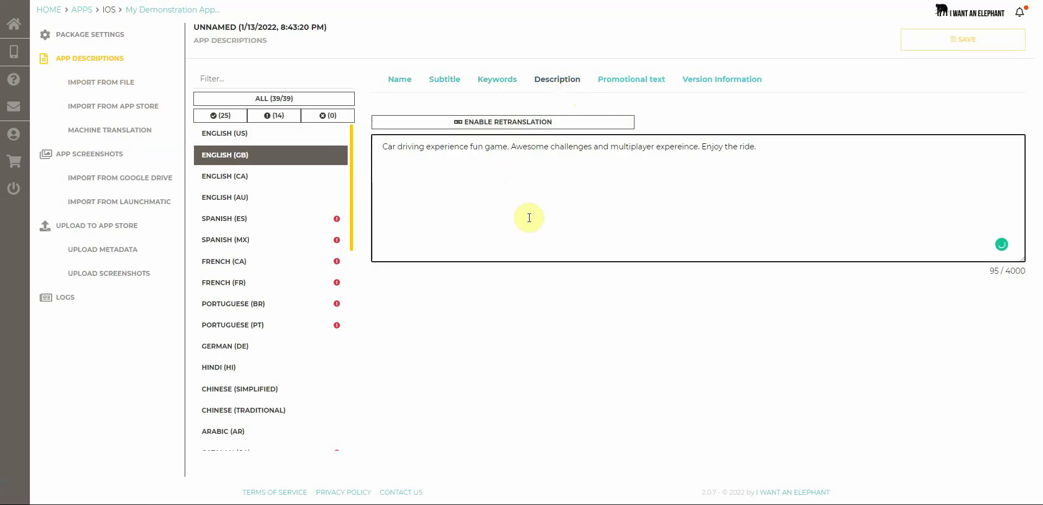
Import the app descriptions from the file IosImportTemplate (1).json
left_click(128, 85)
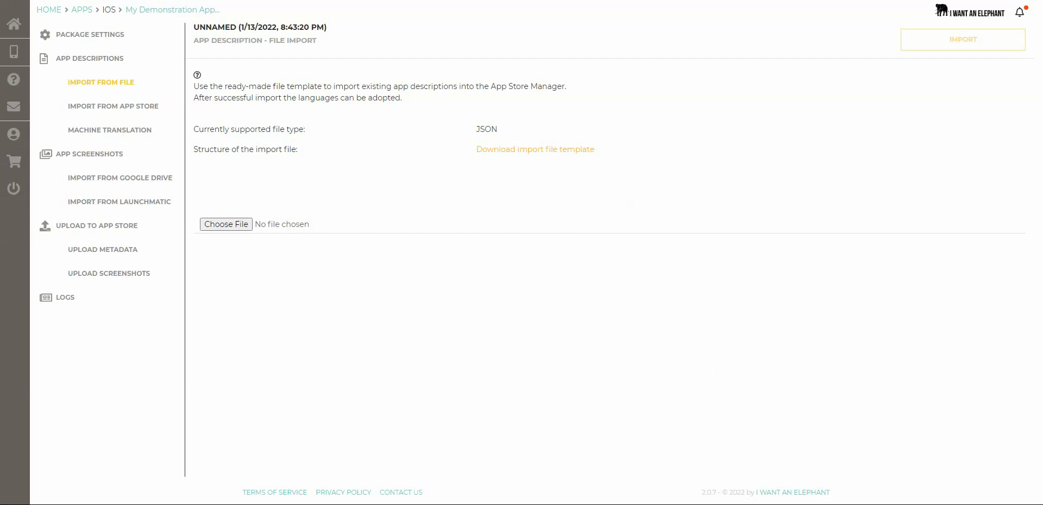
left_click(234, 224)
left_click(275, 60)
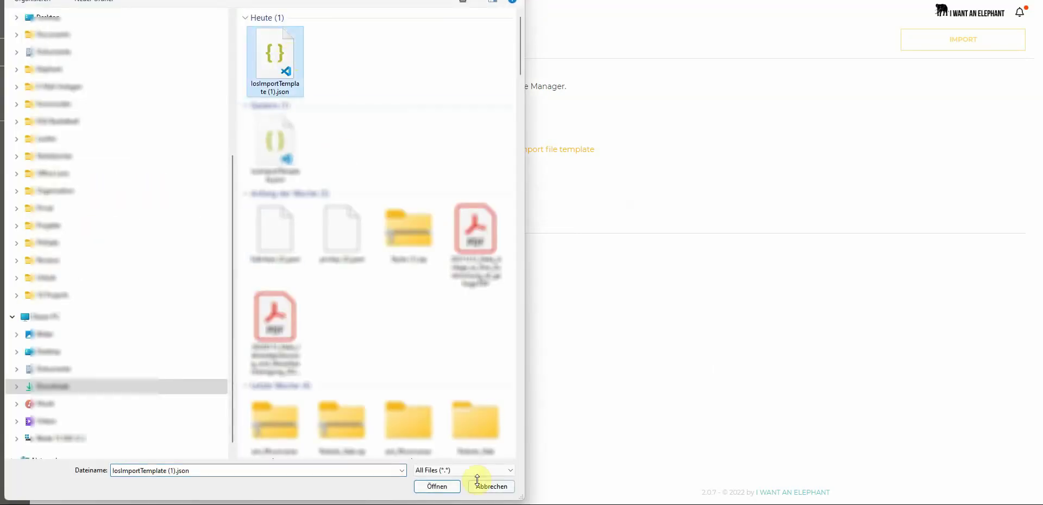
left_click(430, 487)
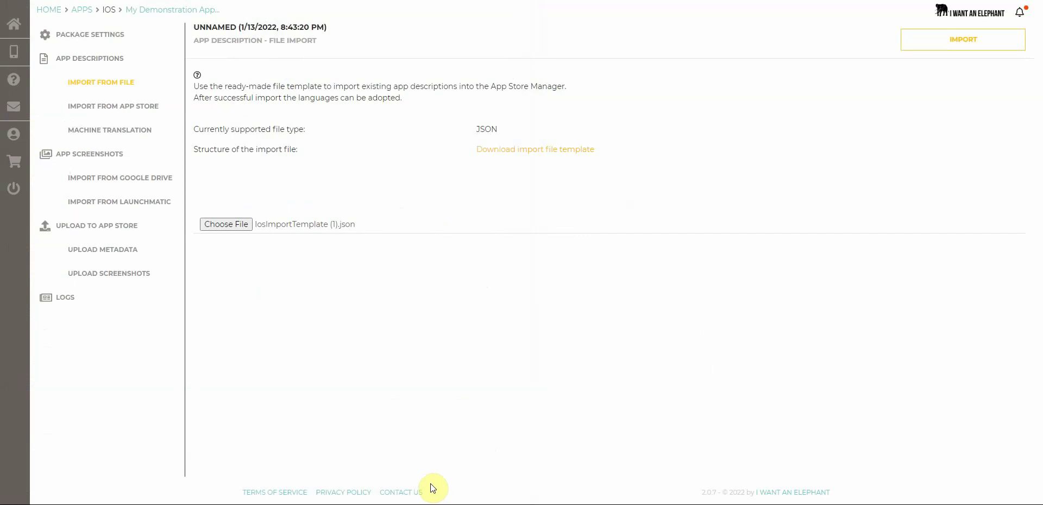
left_click(943, 40)
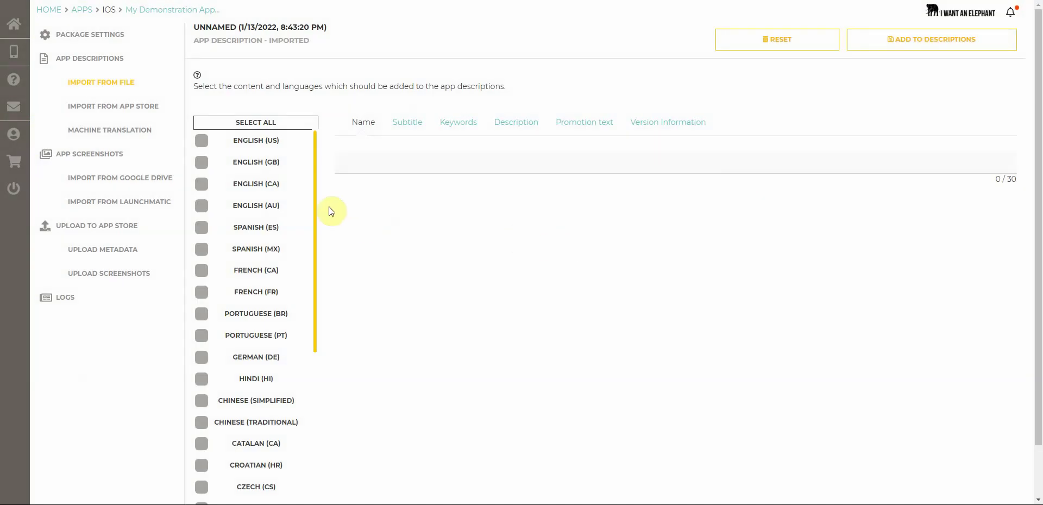
Preview the imported names for several languages, including English (US), English (CA), Spanish (MX) and French (CA)
left_click(277, 140)
left_click(279, 184)
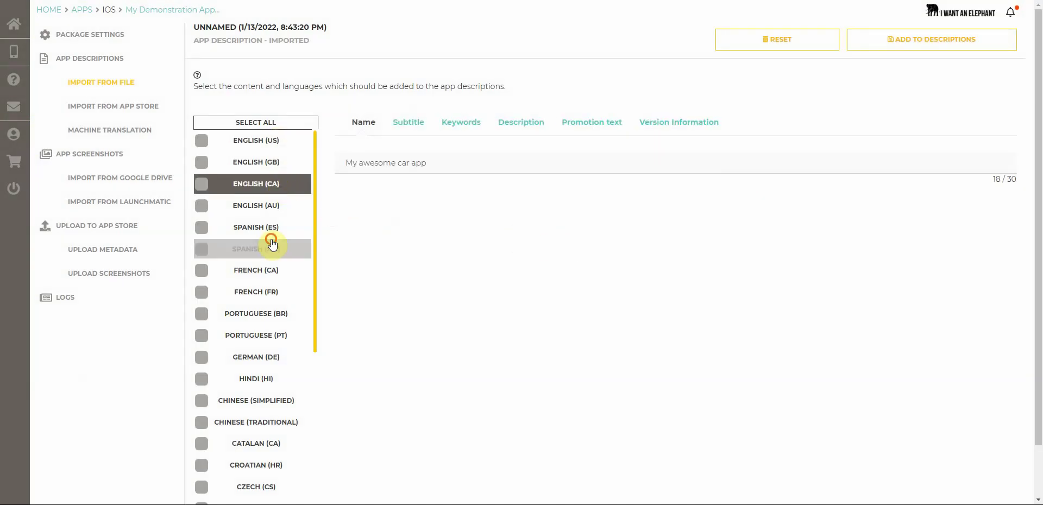
left_click(272, 245)
left_click(265, 272)
left_click(275, 184)
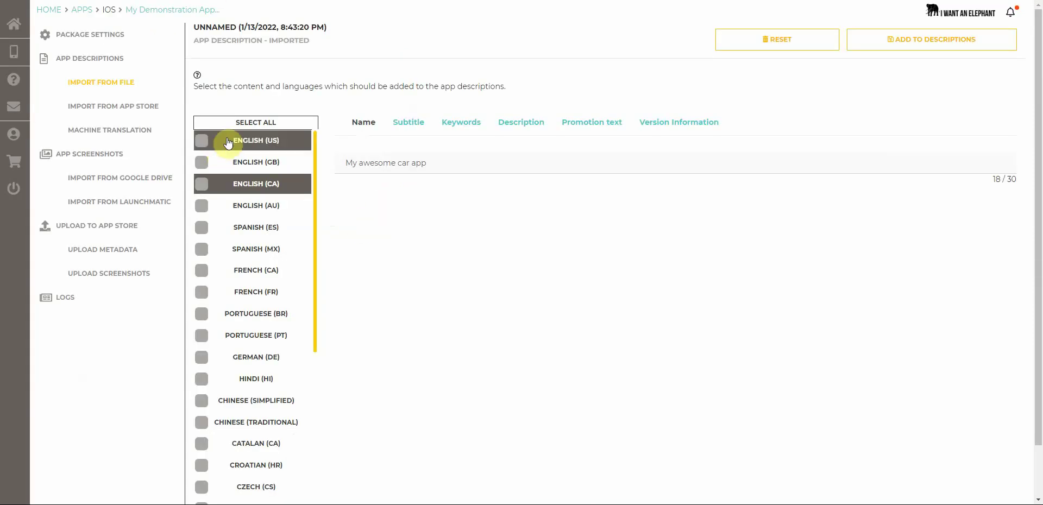
Select all imported languages except French (CA), French (FR) and Portuguese (PT)
left_click(251, 121)
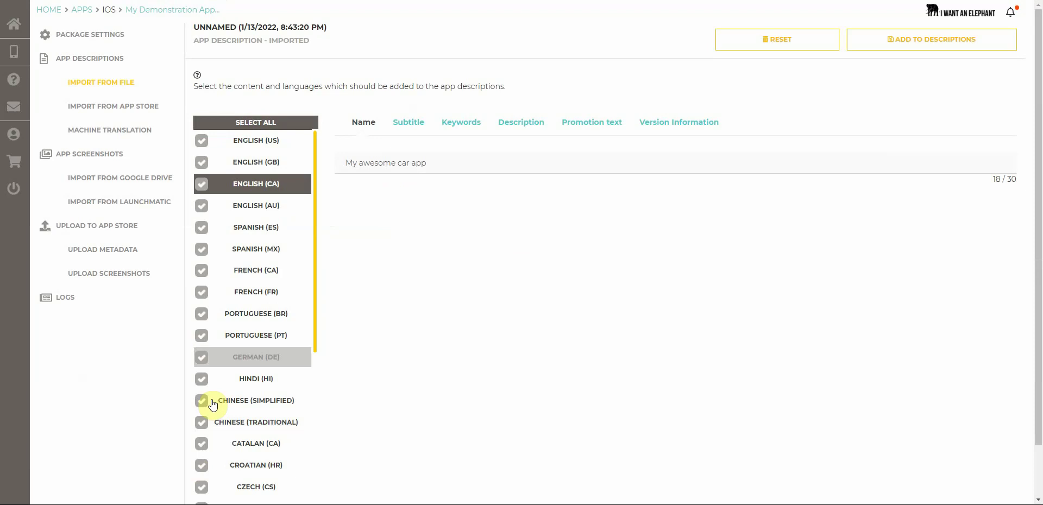
left_click(201, 270)
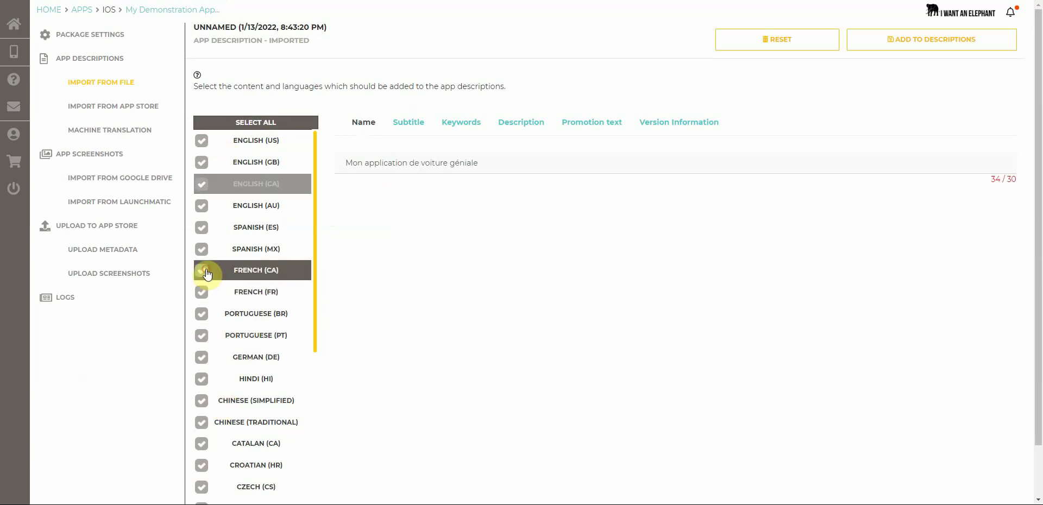
left_click(202, 292)
left_click(202, 336)
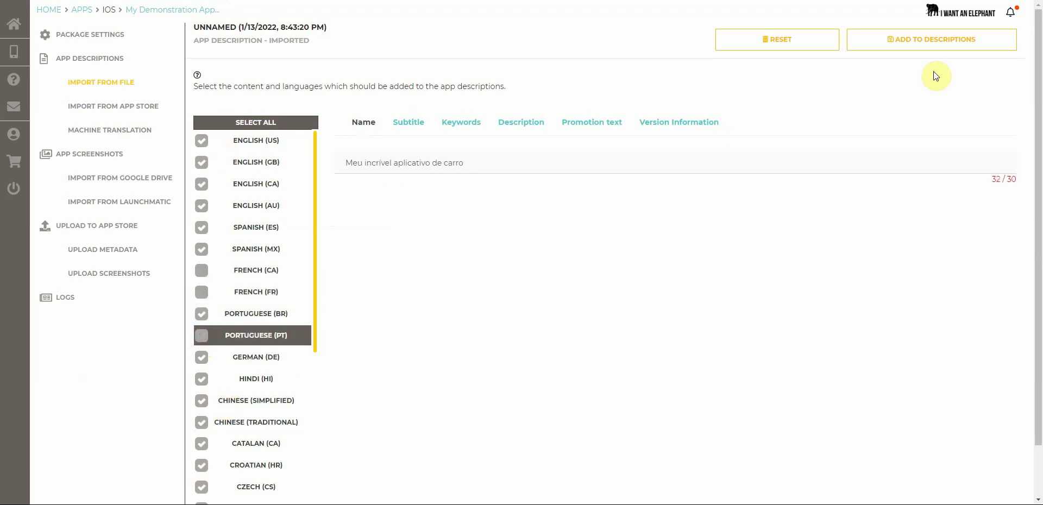
Add the selected imported languages to the app descriptions, accepting that existing values are overwritten
left_click(930, 40)
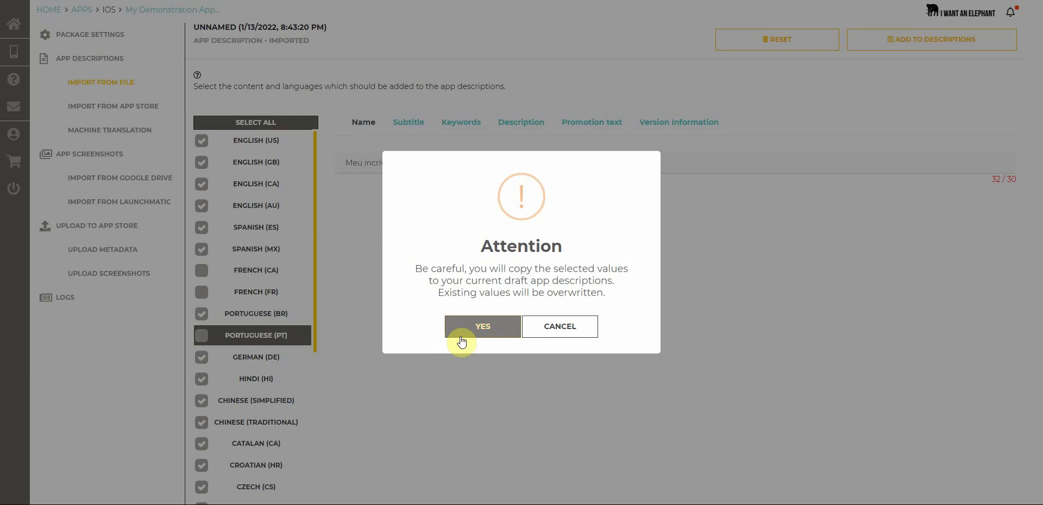
left_click(465, 330)
left_click(520, 304)
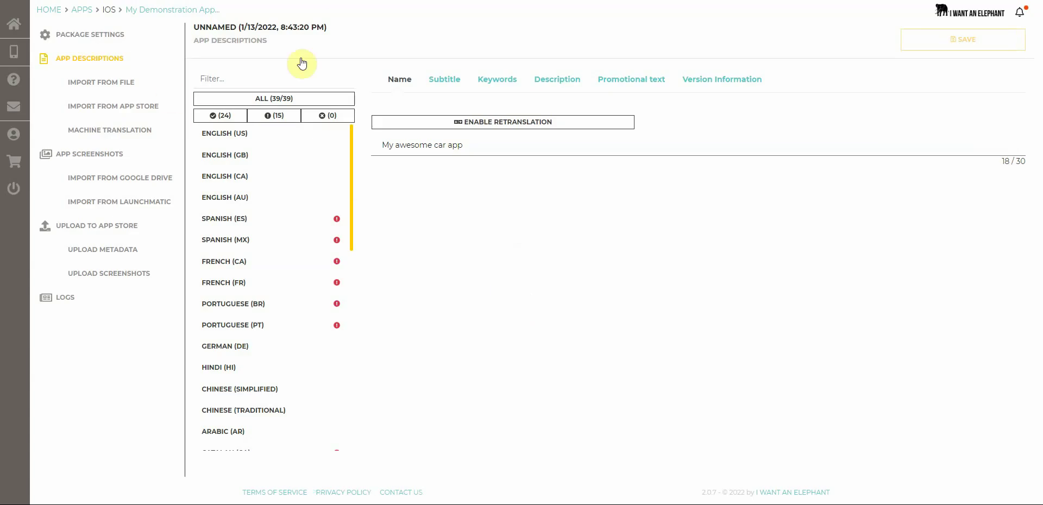
Filter the app descriptions to languages with errors and open Spanish (ES)
left_click(315, 220)
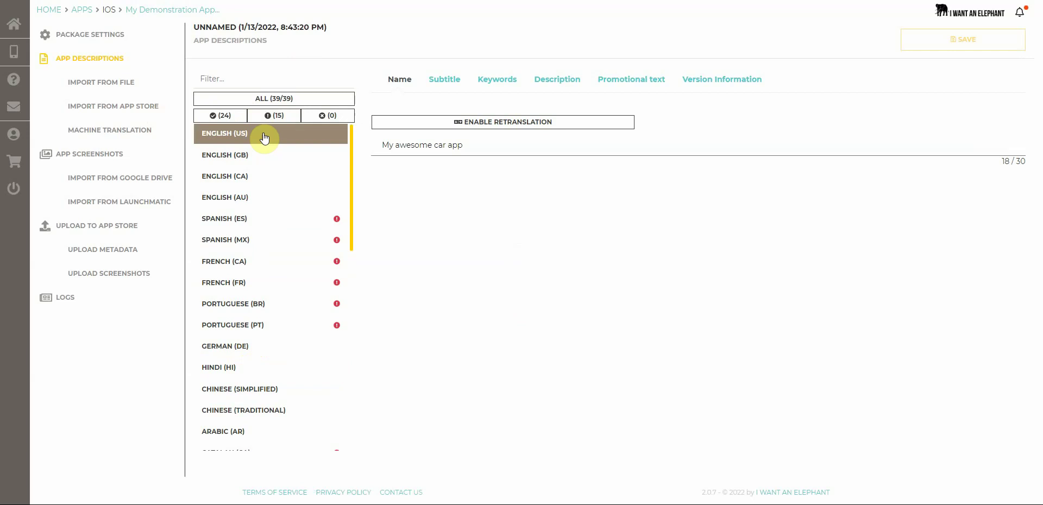
left_click(269, 115)
left_click(242, 135)
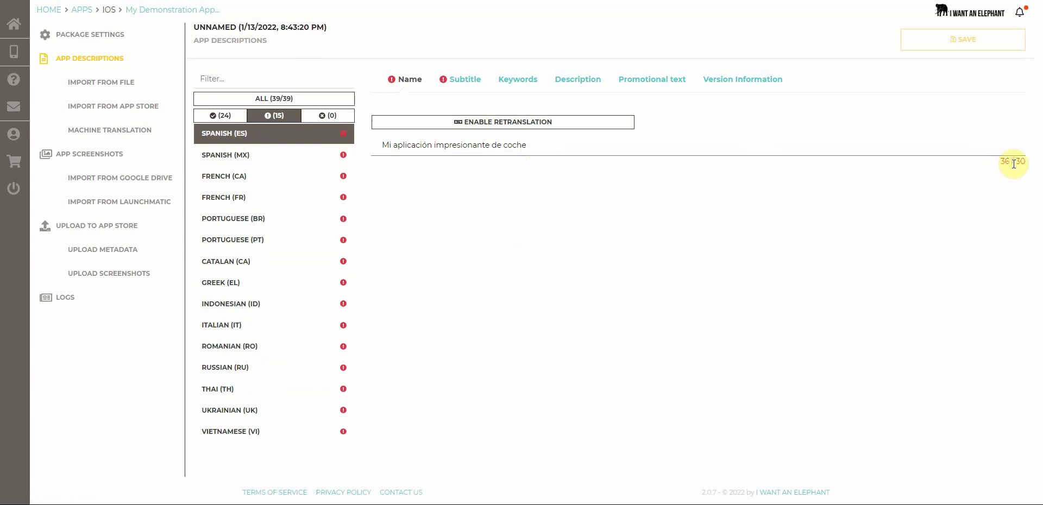
Shorten the Spanish (ES) app name to "Mi aplicación impresionante de" and save the description
left_click(546, 148)
key("BackSpace")
key("BackSpace")
key("BackSpace")
key("BackSpace")
key("BackSpace")
key("BackSpace")
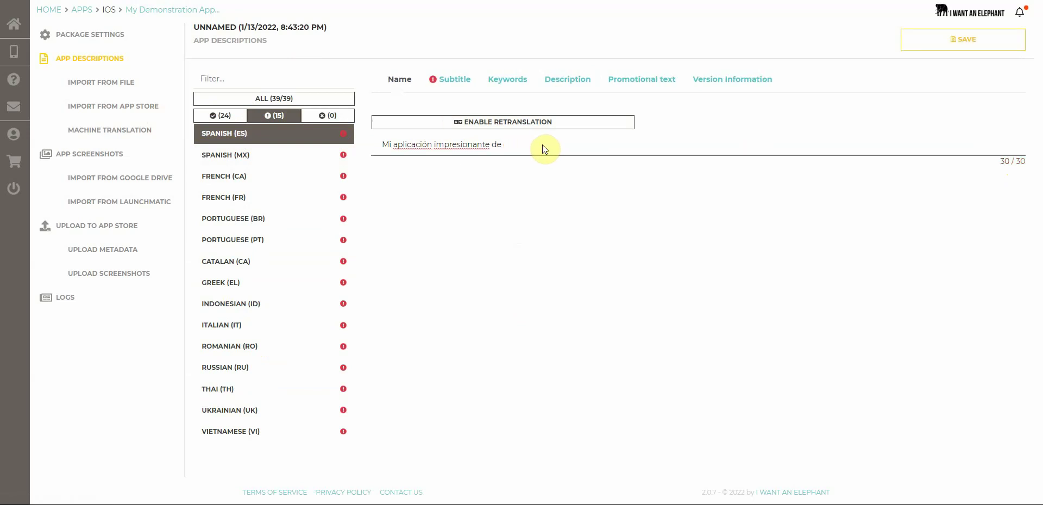
left_click(937, 40)
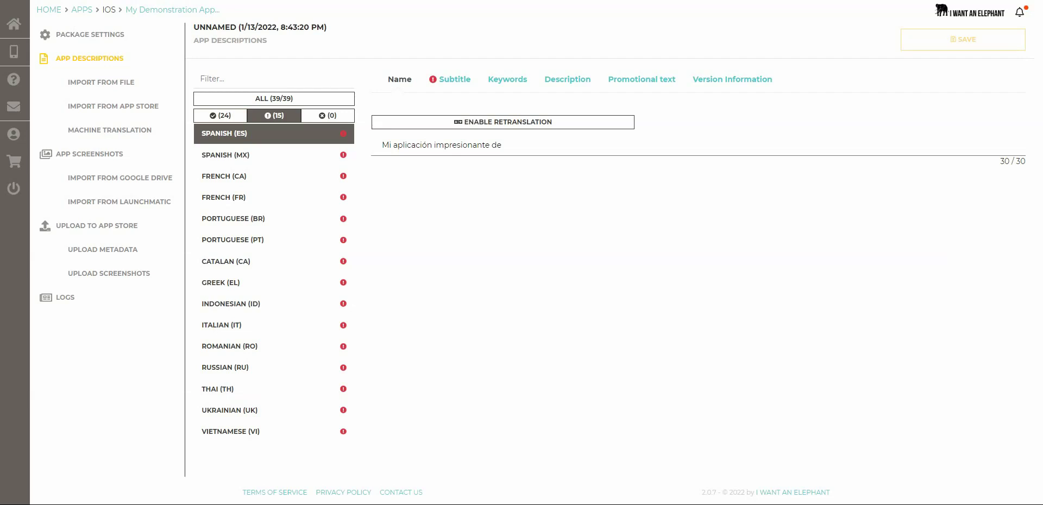
Filter the app descriptions to show only the valid languages
left_click(270, 162)
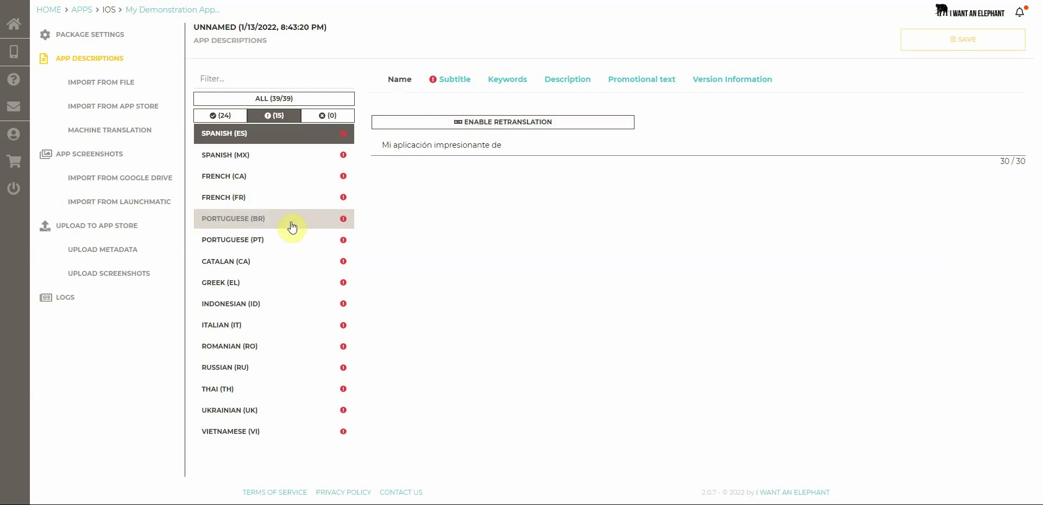
left_click(235, 116)
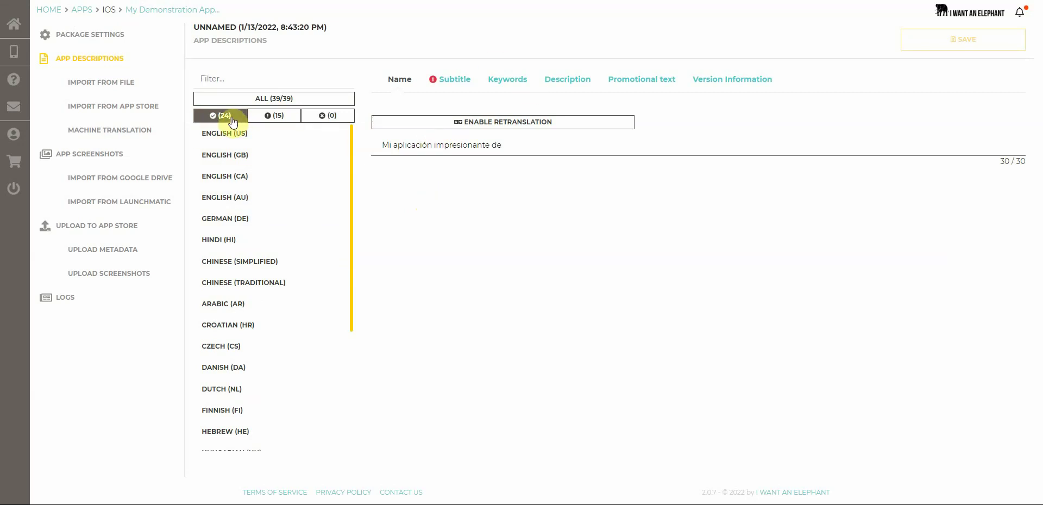
left_click(278, 108)
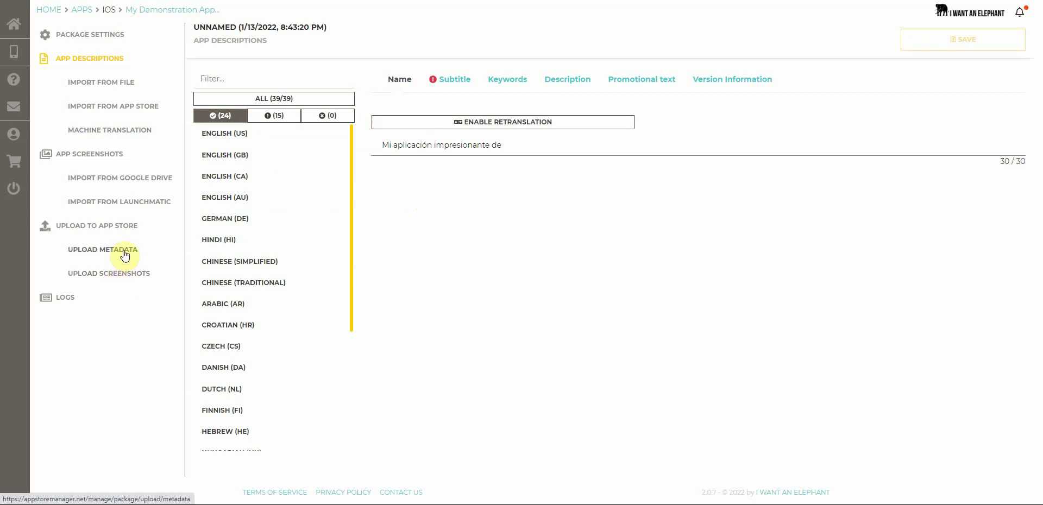
Open the metadata upload and review which language descriptions are selected for transfer
left_click(85, 251)
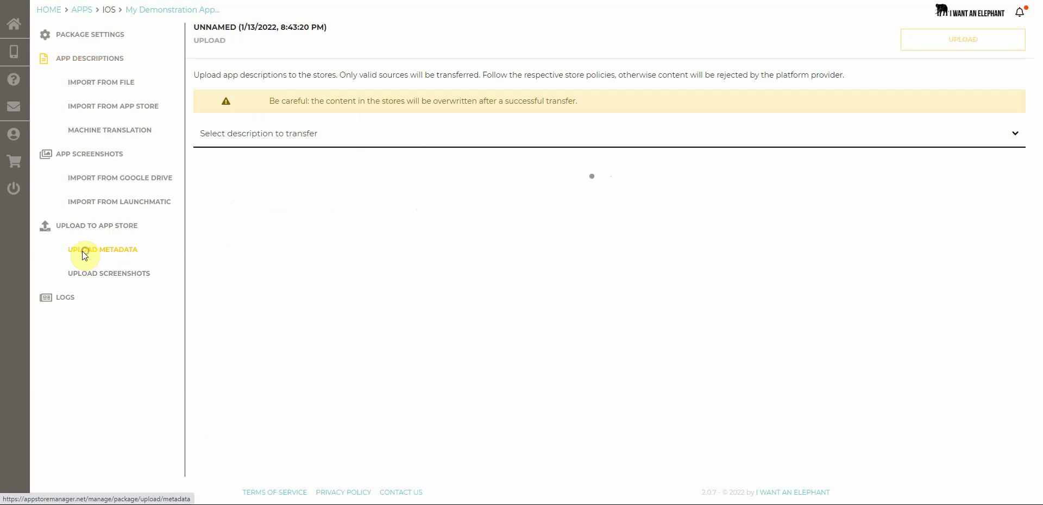
left_click(313, 144)
scroll(377, 196, "down", 3)
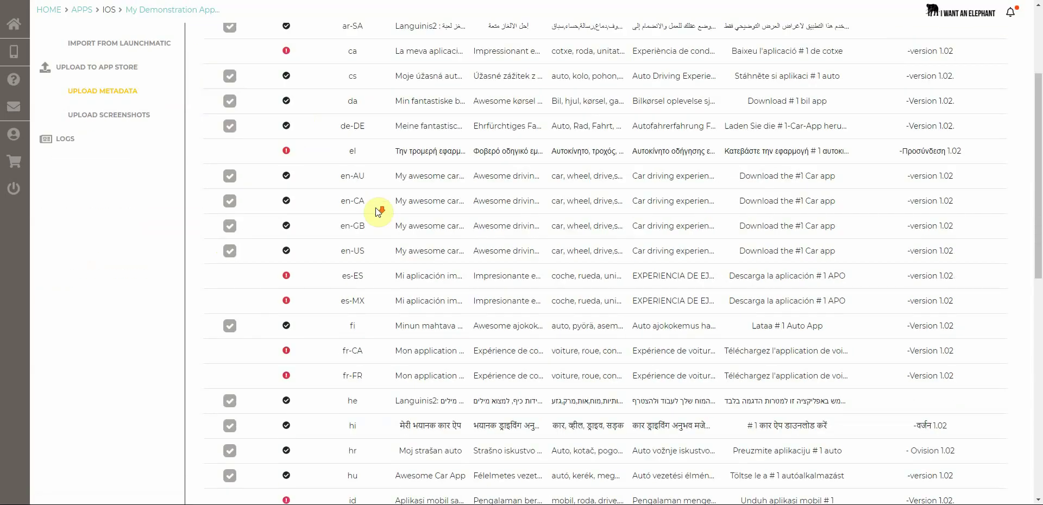
scroll(376, 208, "down", 6)
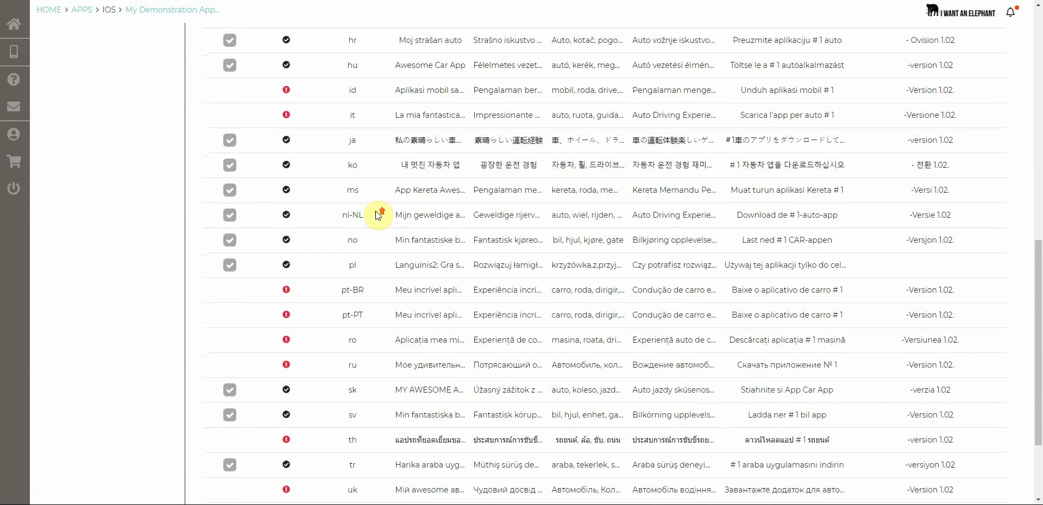
scroll(378, 213, "up", 10)
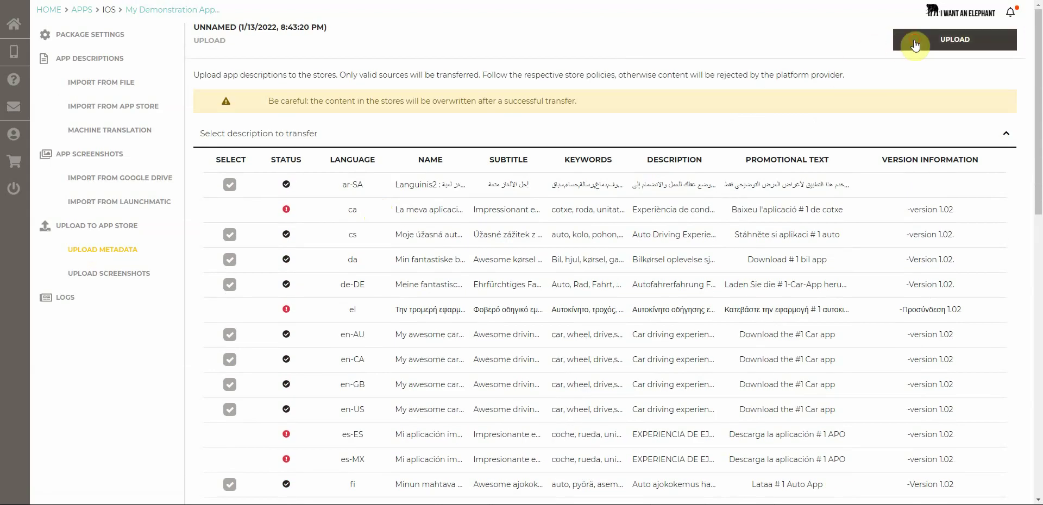
Upload the selected descriptions to the App Store and confirm the transfer
left_click(916, 45)
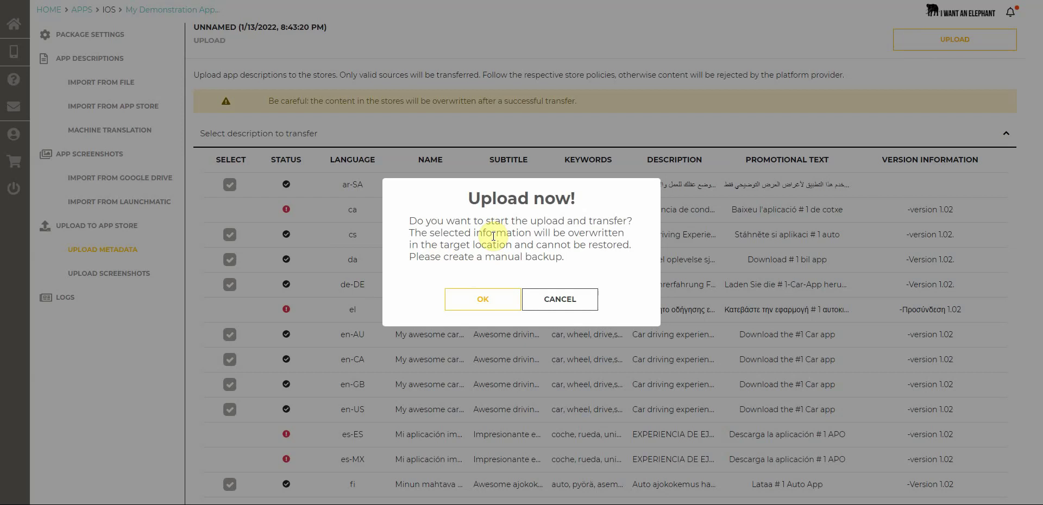
left_click(480, 302)
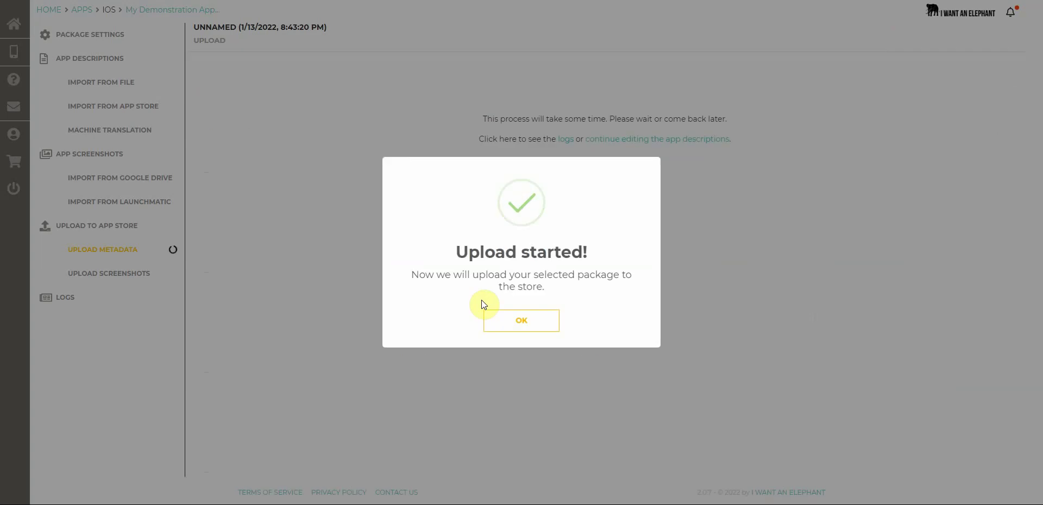
left_click(511, 319)
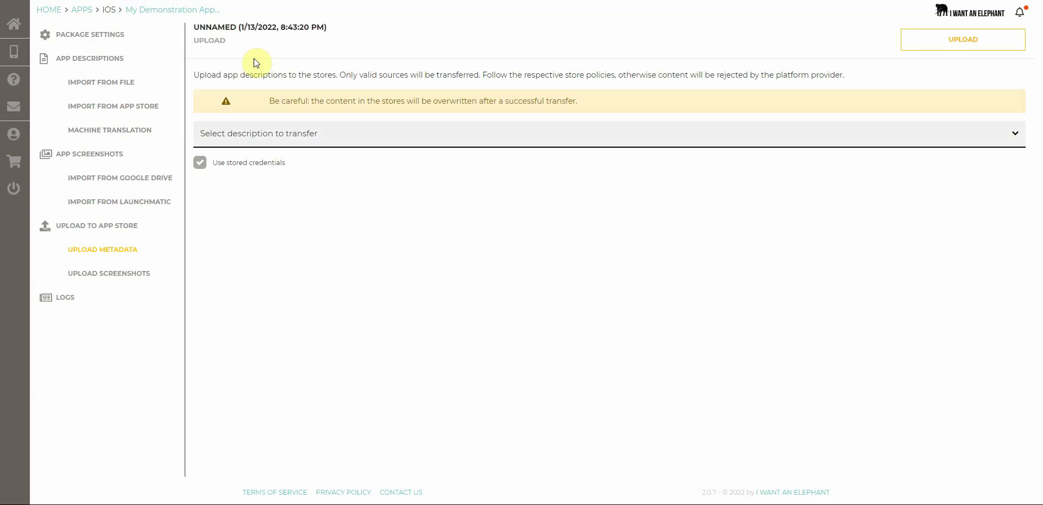
Open the package logs and check the most recent metadata upload entry
left_click(68, 299)
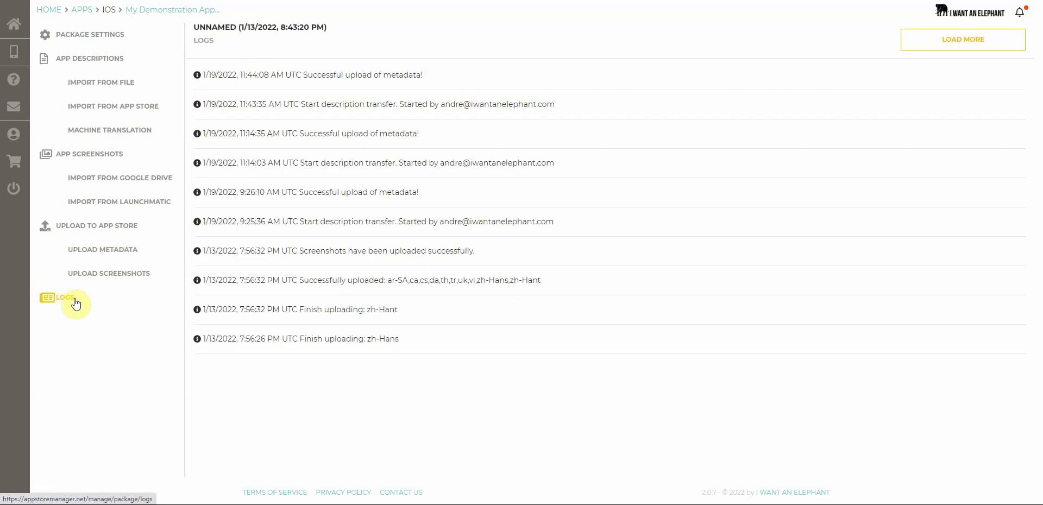
left_click(299, 76)
left_click_drag(299, 75, 420, 75)
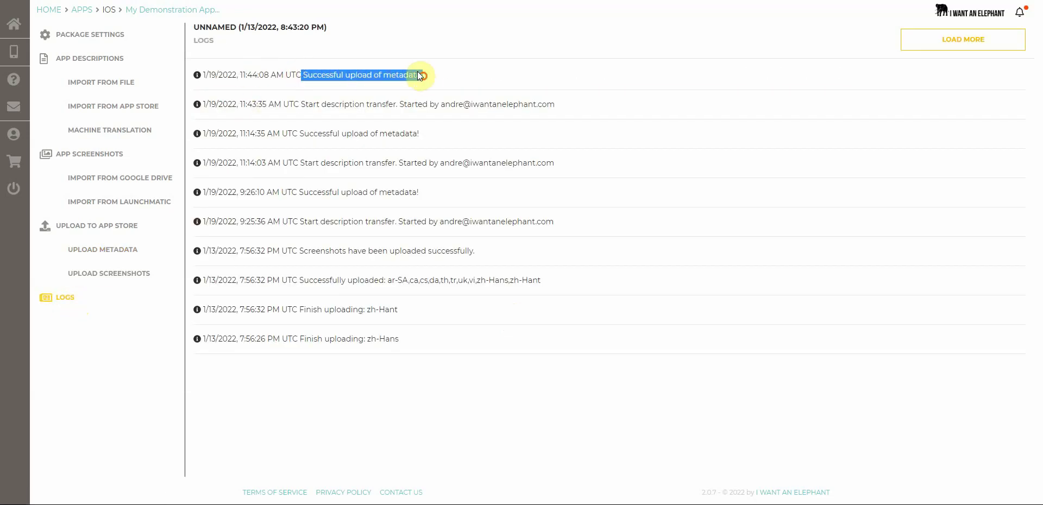
left_click(428, 77)
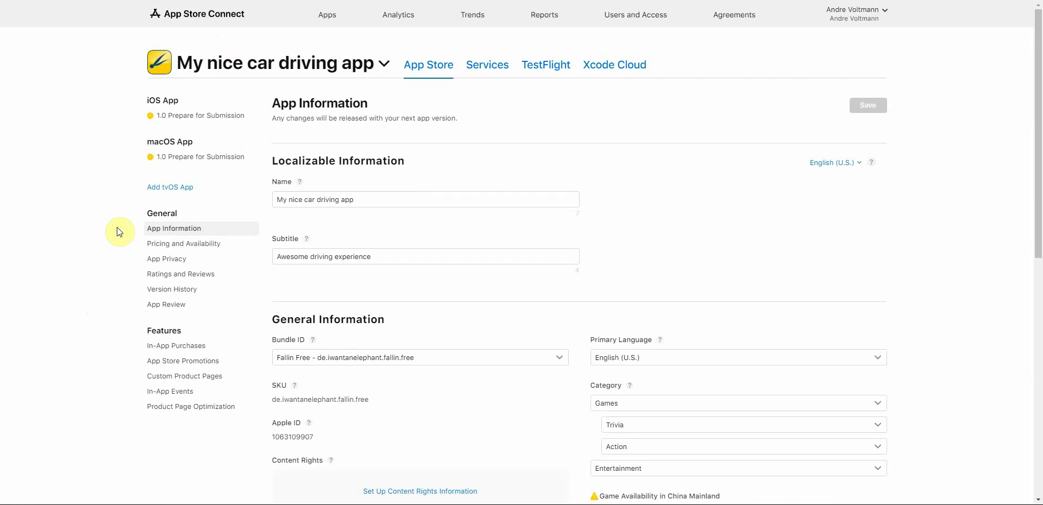
Switch to App Store Connect and reload the app's App Information page
key("F5")
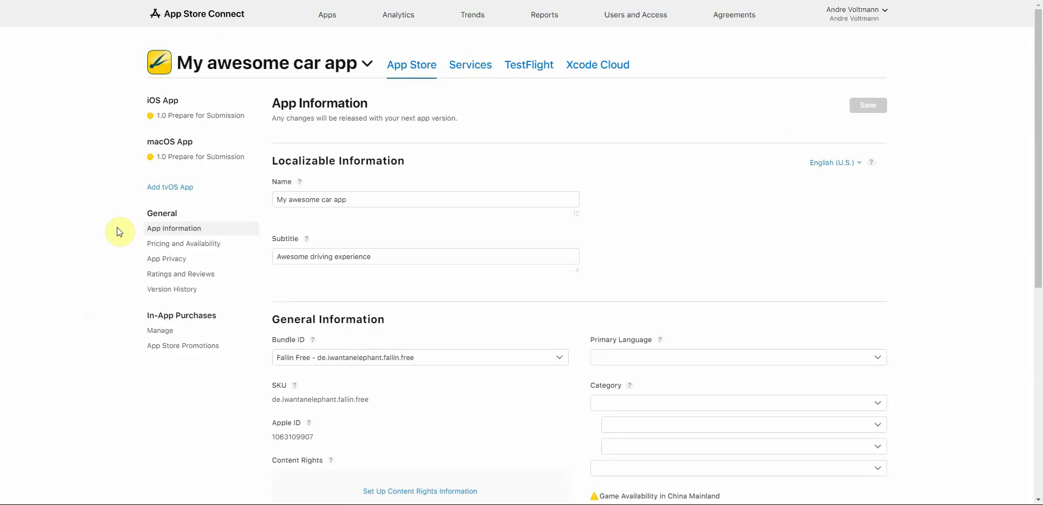